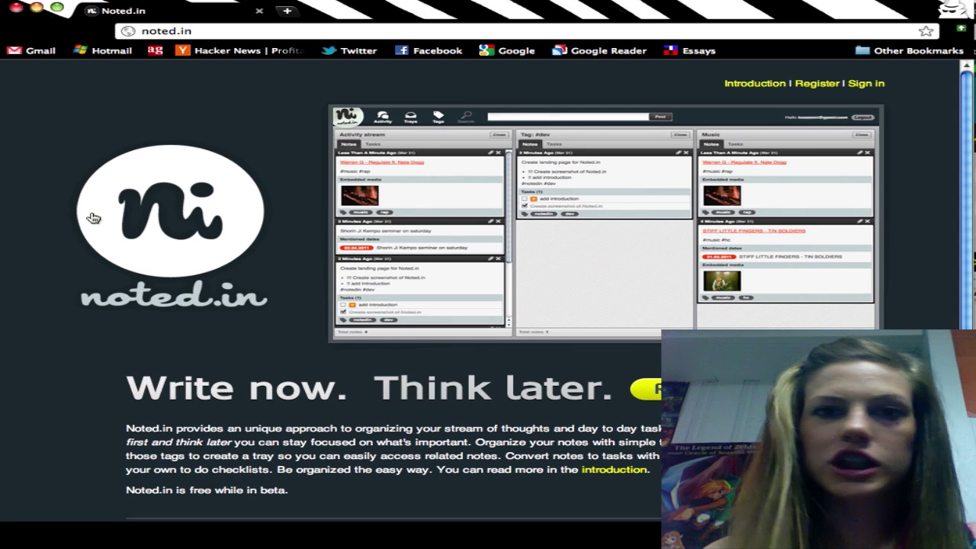
# Scroll down and back up the Noted.in landing page to view the pitch and screenshot.
pyautogui.scroll(-2, 99, 219)
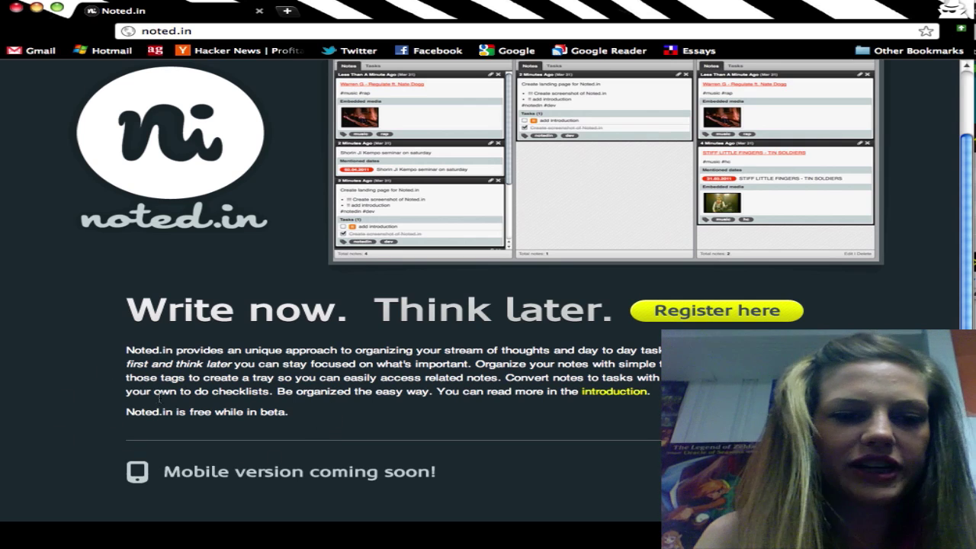
pyautogui.scroll(2, 888, 148)
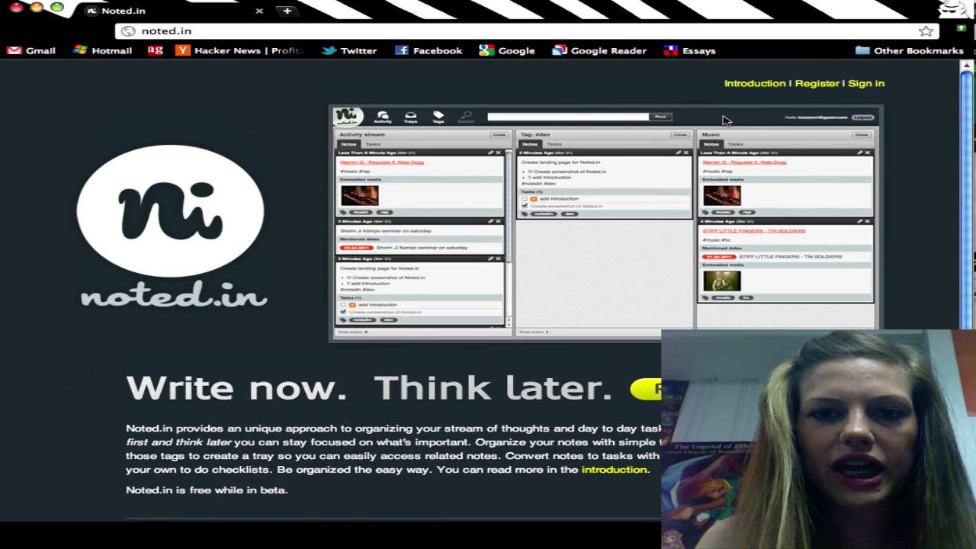
# Read through the Introduction page, then sign in with the saved account details.
pyautogui.click(759, 86)
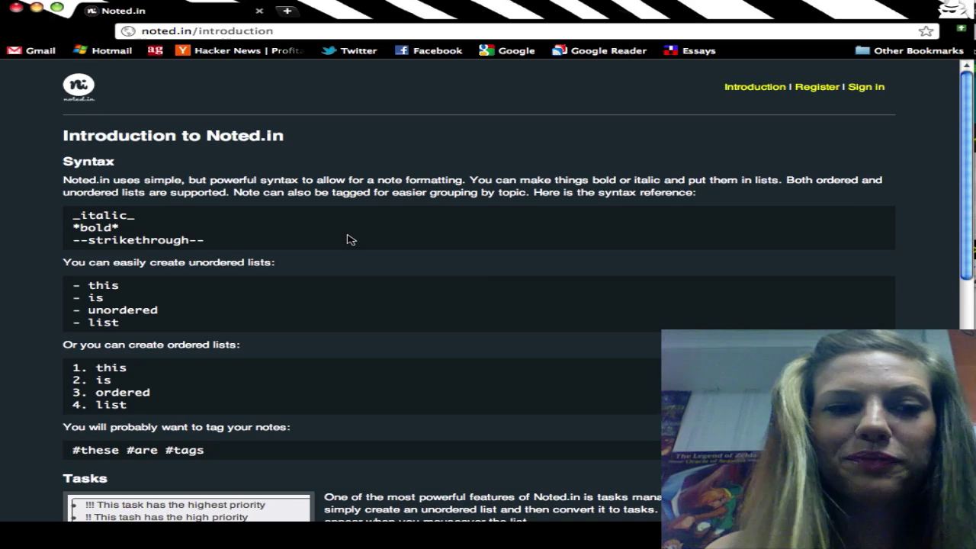
pyautogui.scroll(-3, 350, 240)
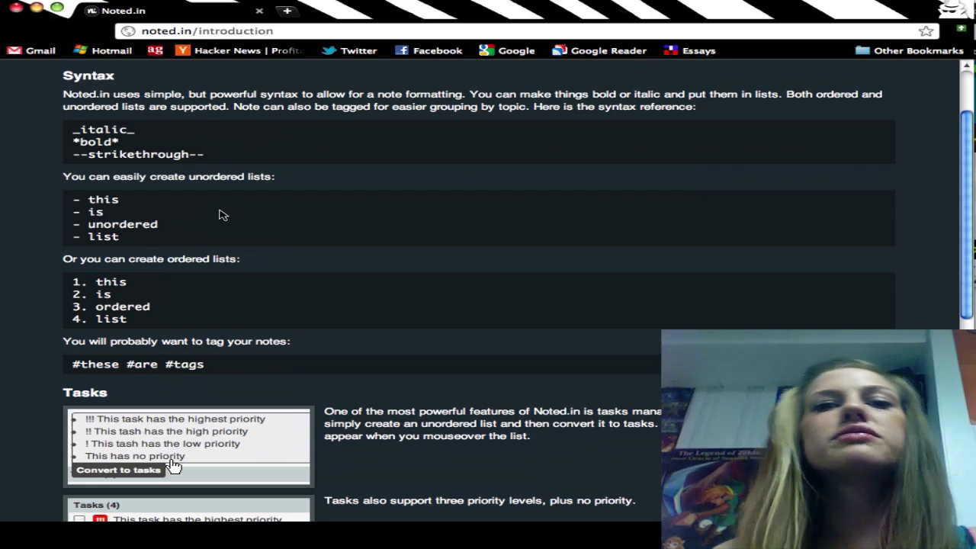
pyautogui.scroll(3, 383, 220)
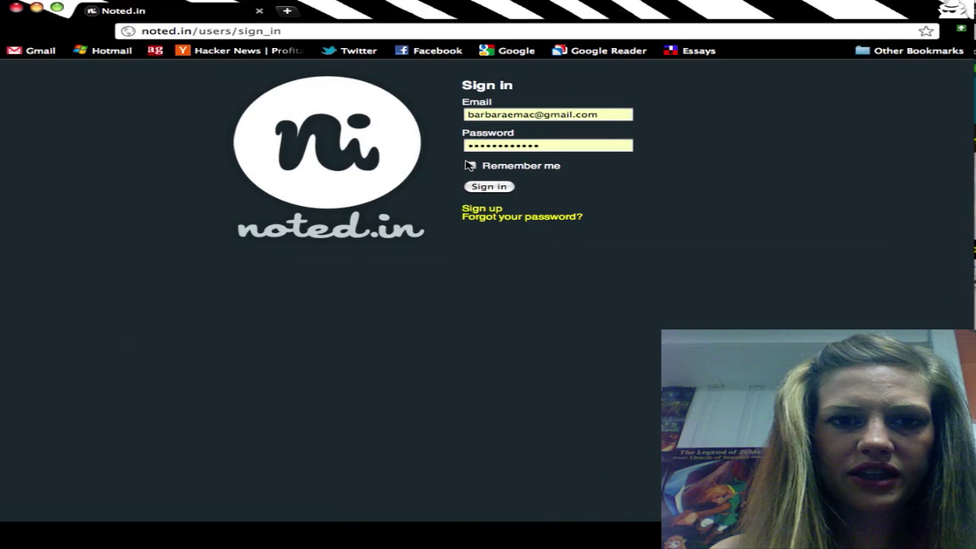
pyautogui.click(470, 166)
pyautogui.click(485, 189)
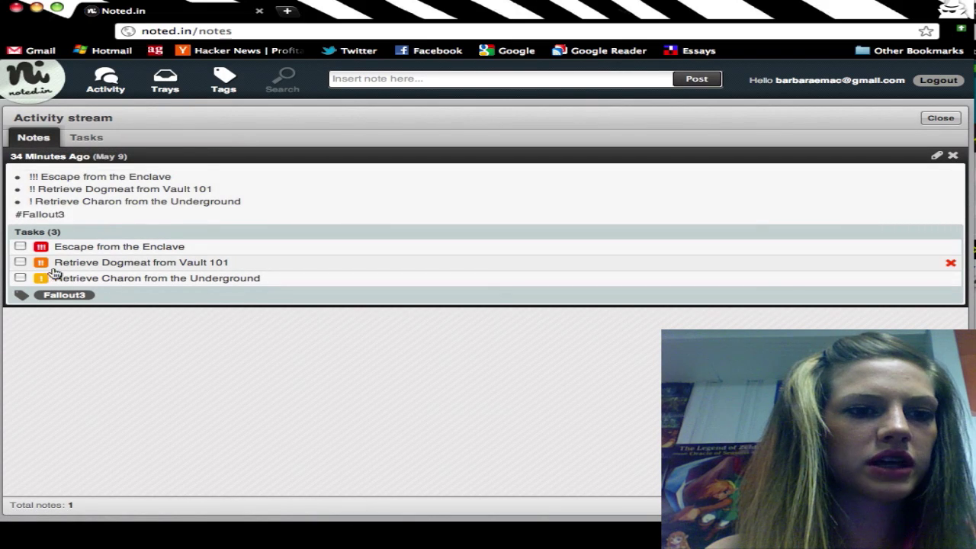
# Reload the Activity stream and expand the 'Insert note here...' box for a new note.
pyautogui.moveTo(175, 198)
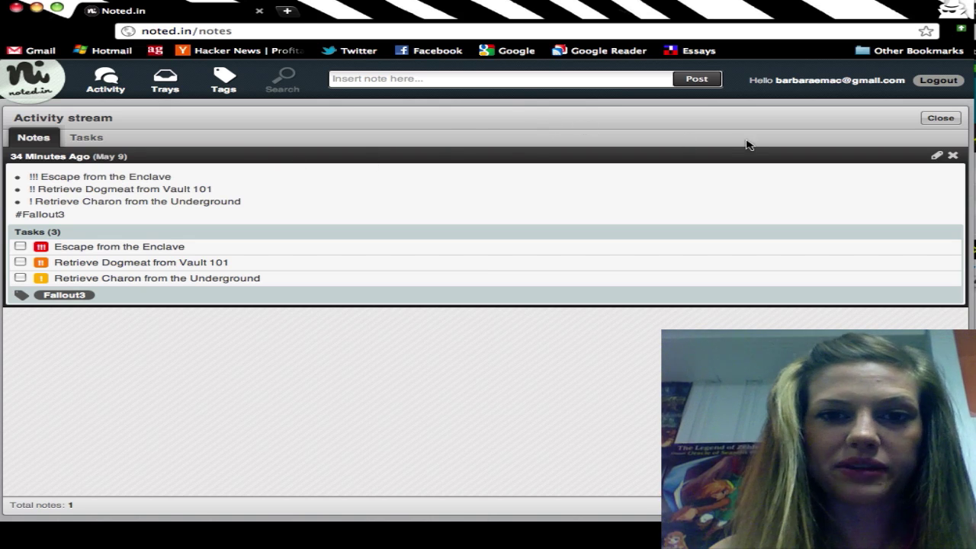
pyautogui.click(106, 80)
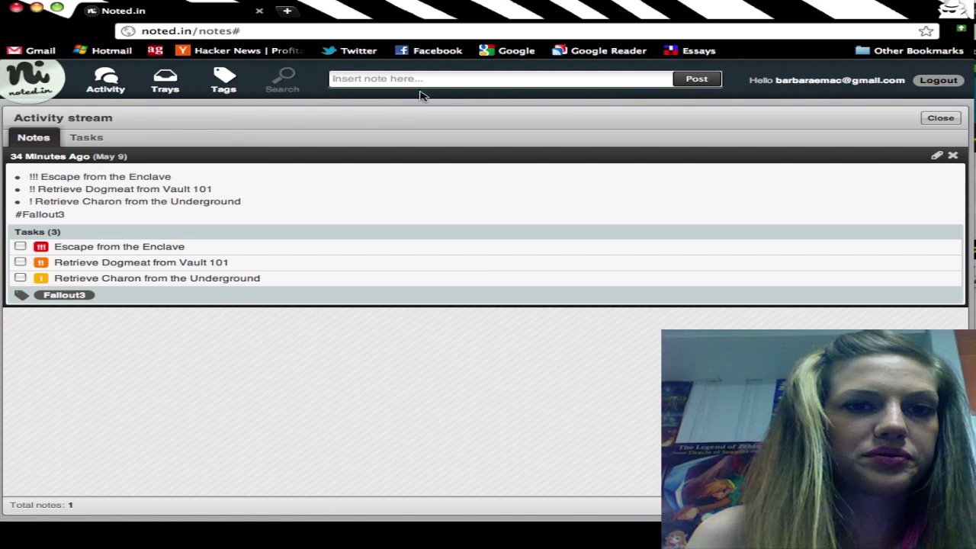
pyautogui.click(387, 81)
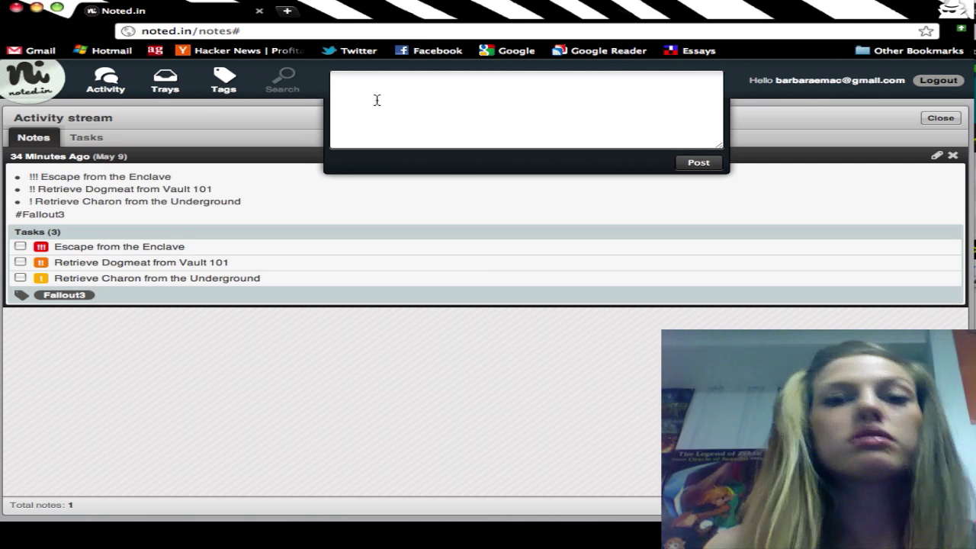
# Paste the prepared grocery-list note with #groceries and #Fallout3 tags and post it.
pyautogui.press('super+v')
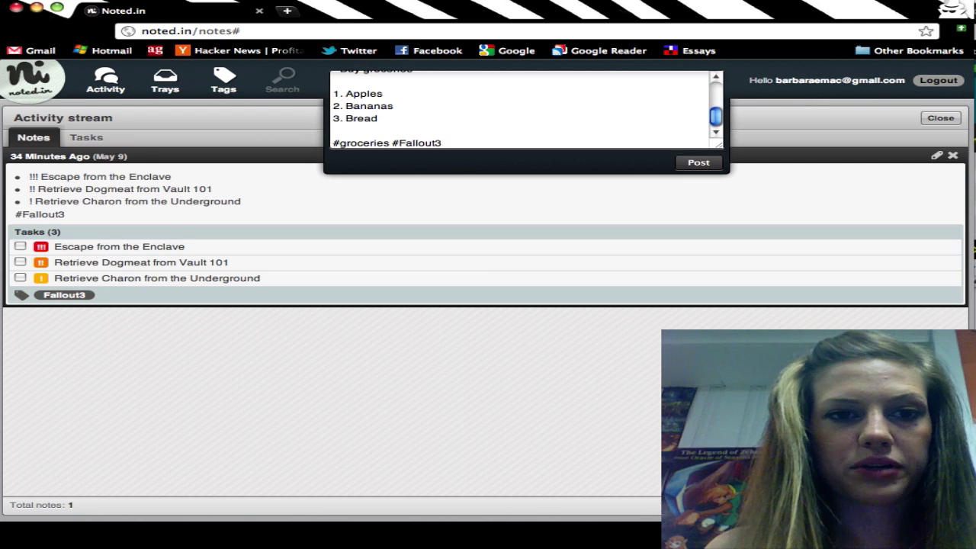
pyautogui.click(698, 164)
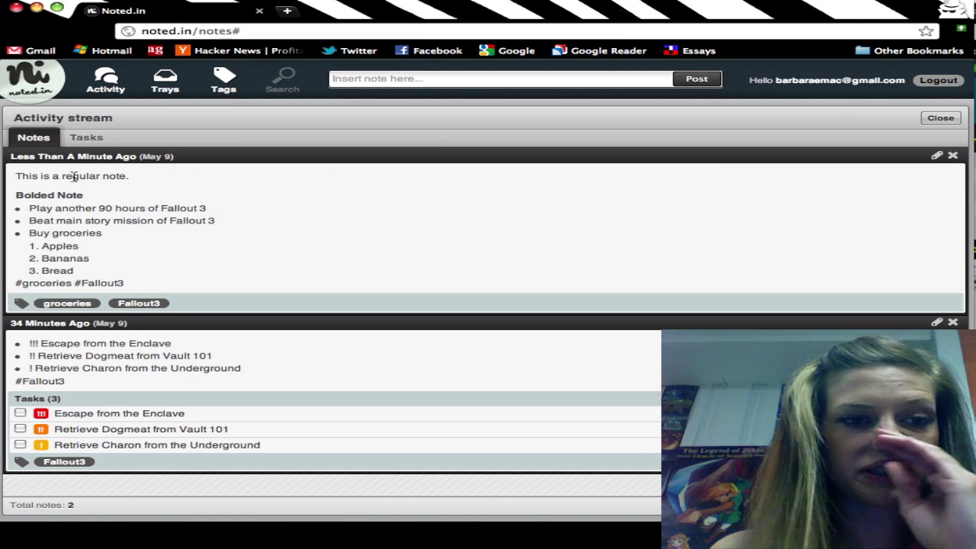
pyautogui.moveTo(20, 176); pyautogui.dragTo(127, 176)
pyautogui.click(130, 178)
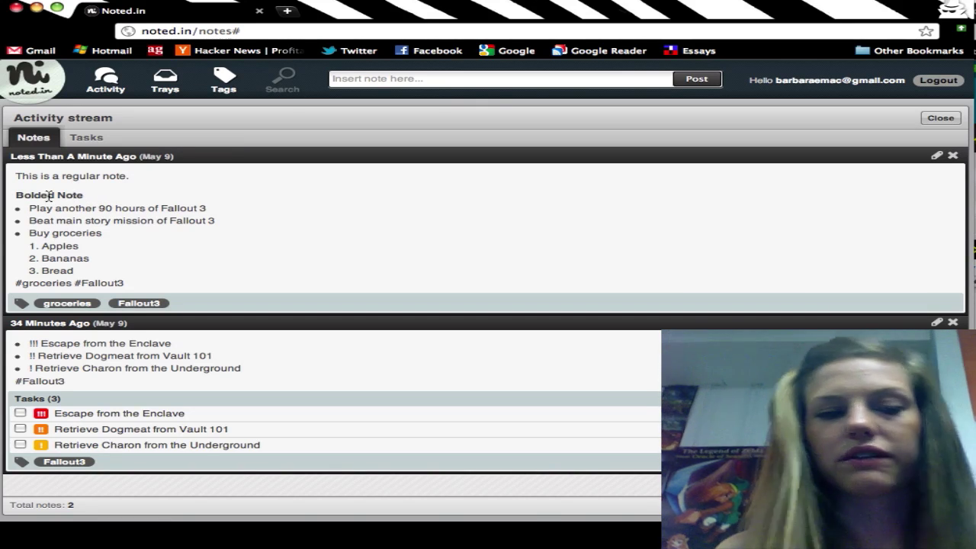
pyautogui.moveTo(29, 217)
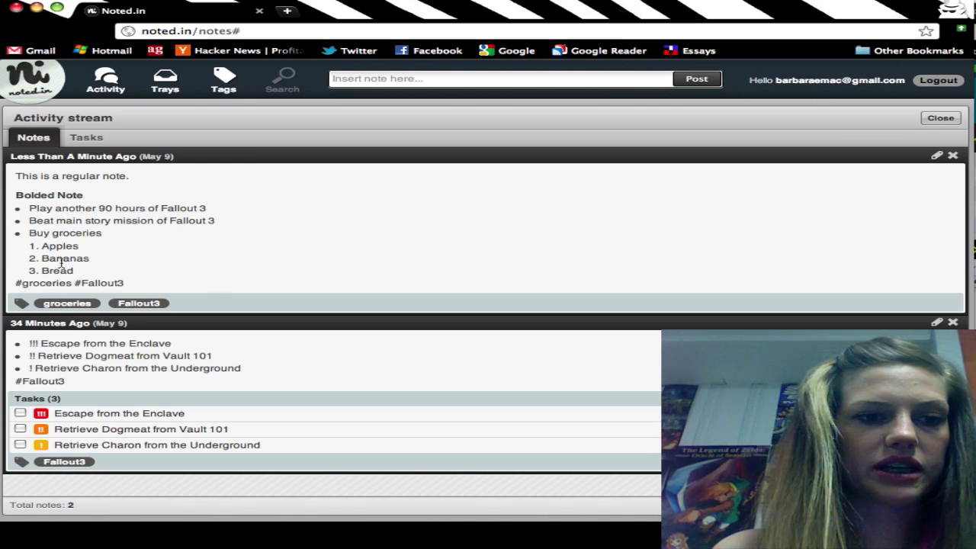
pyautogui.moveTo(68, 216)
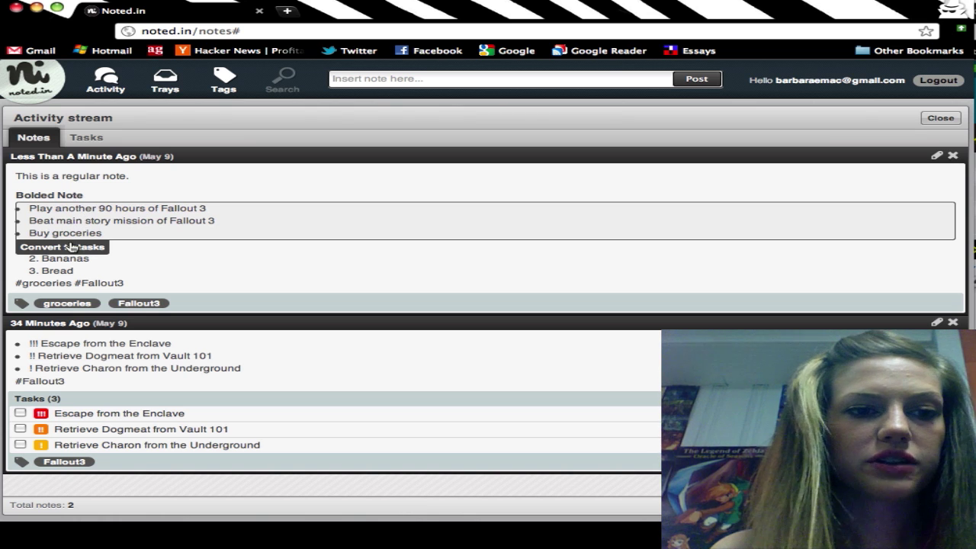
# Convert the note's bullets to tasks and tick off both Fallout 3 tasks.
pyautogui.click(72, 247)
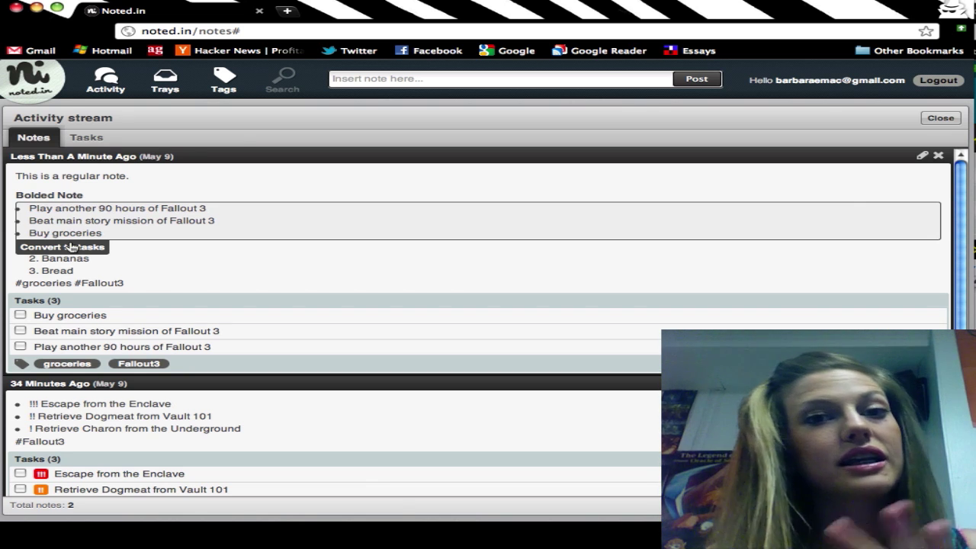
pyautogui.click(21, 346)
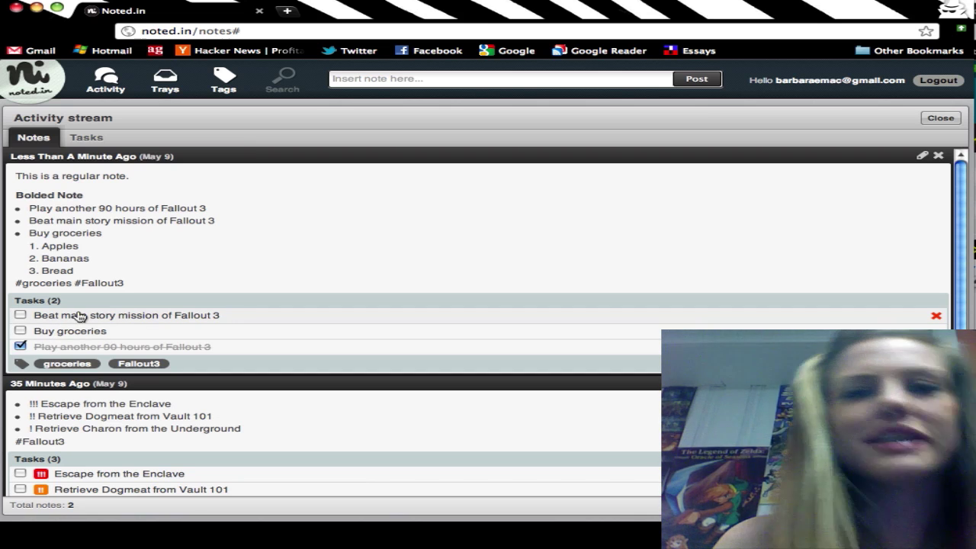
pyautogui.click(21, 315)
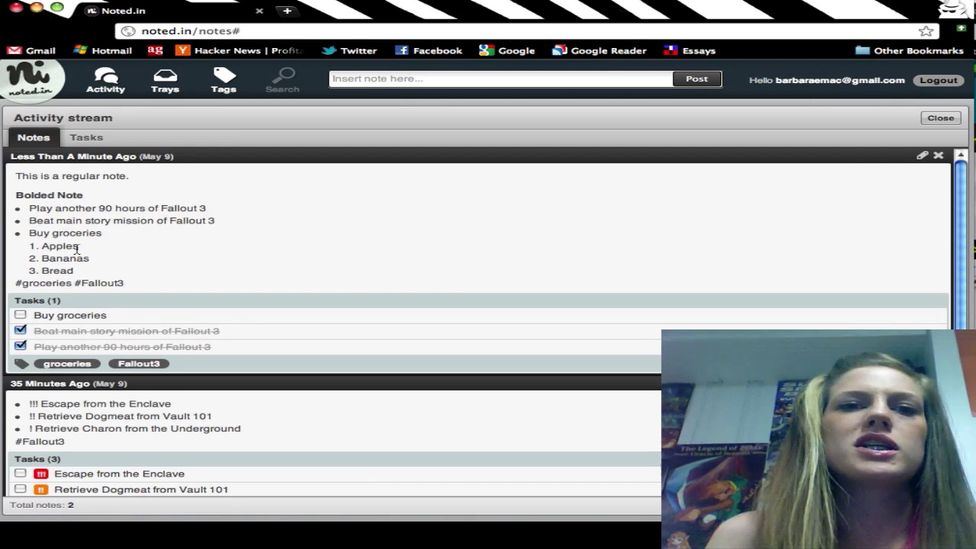
pyautogui.scroll(-2, 128, 252)
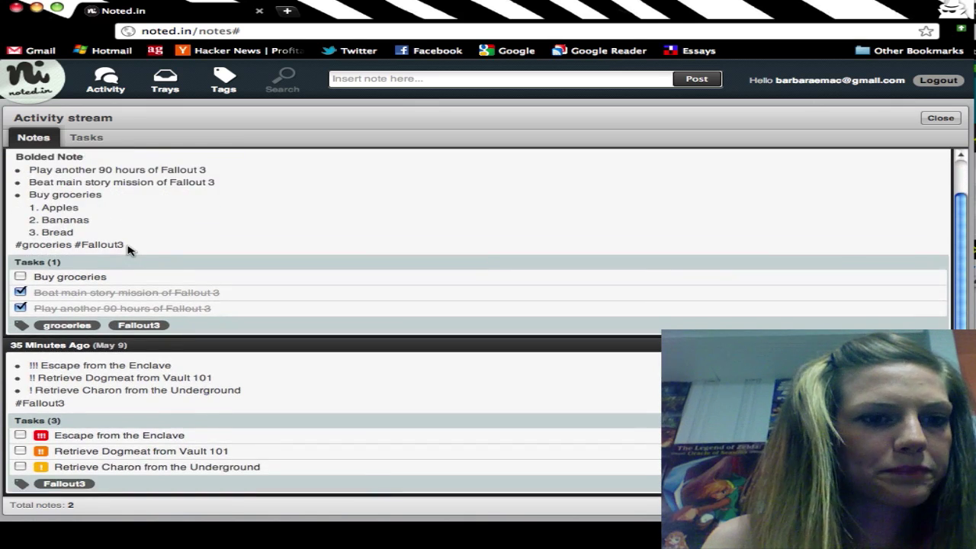
pyautogui.scroll(2, 128, 250)
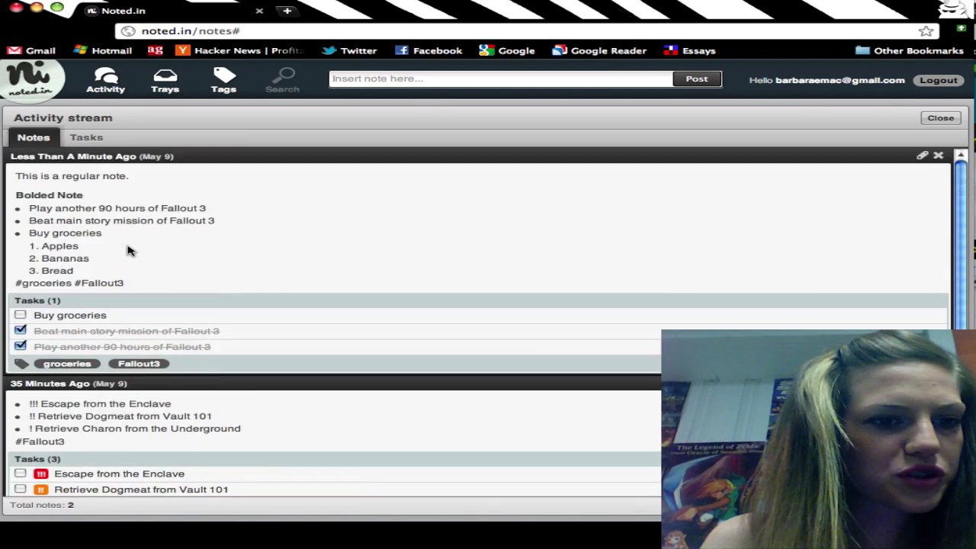
# In the #Fallout3 tag panel, check off Escape, Charon and Dogmeat, then close it.
pyautogui.click(128, 367)
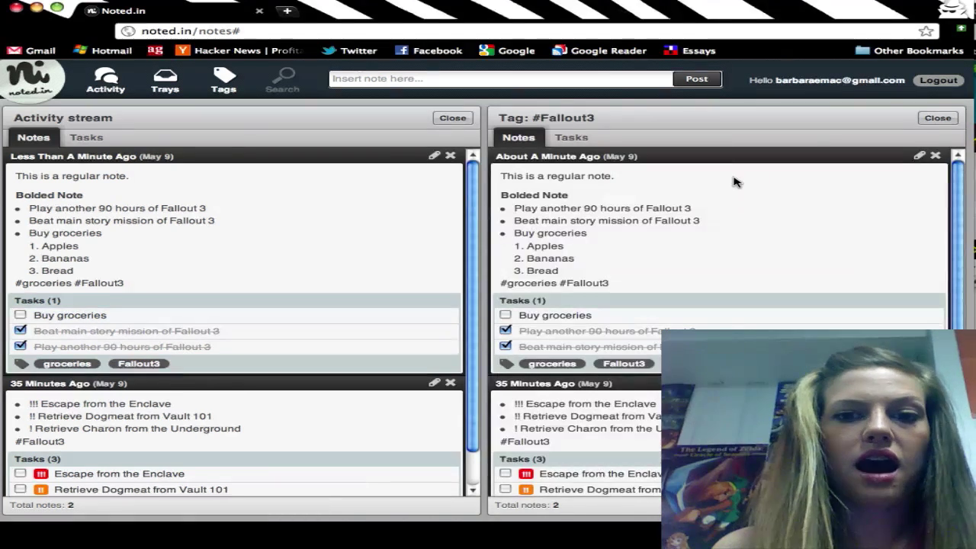
pyautogui.scroll(-2, 734, 183)
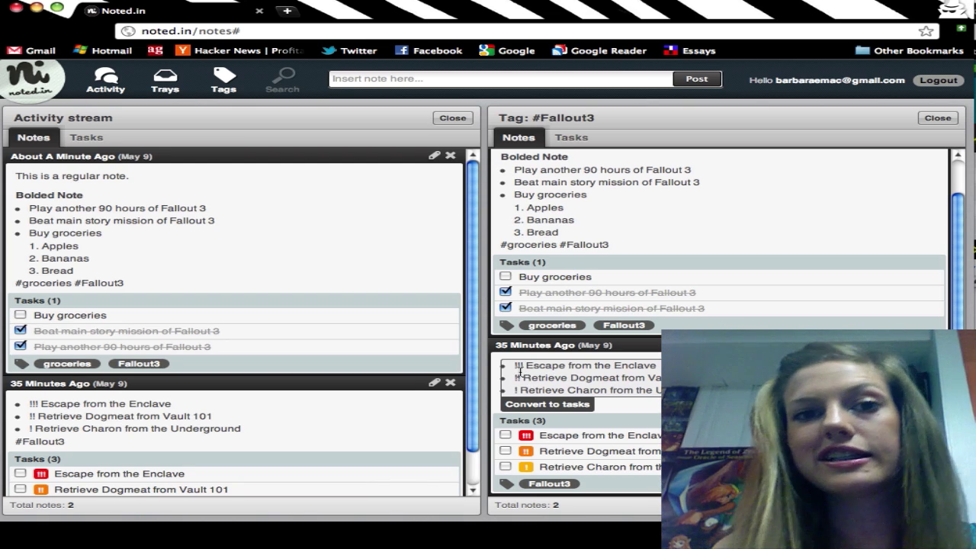
pyautogui.click(505, 435)
pyautogui.click(505, 450)
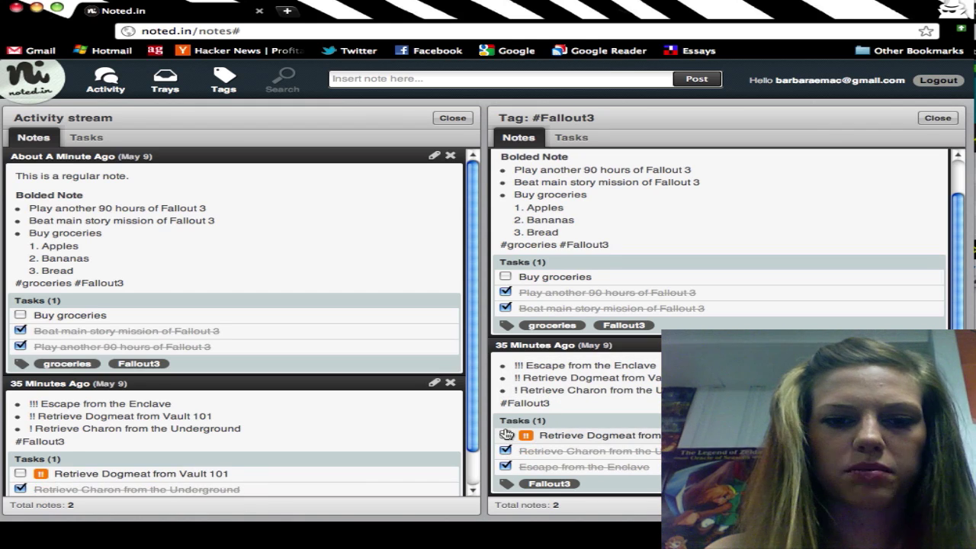
pyautogui.click(506, 435)
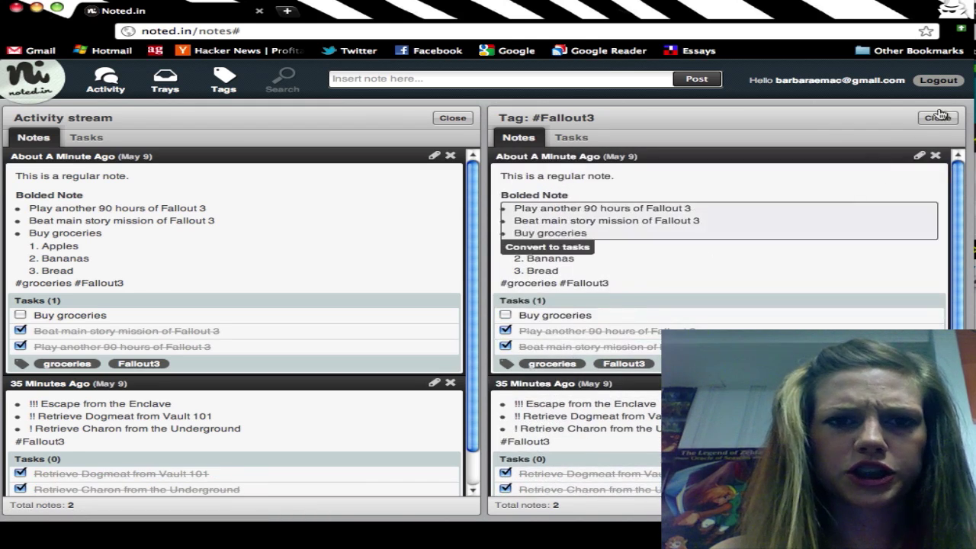
pyautogui.click(938, 119)
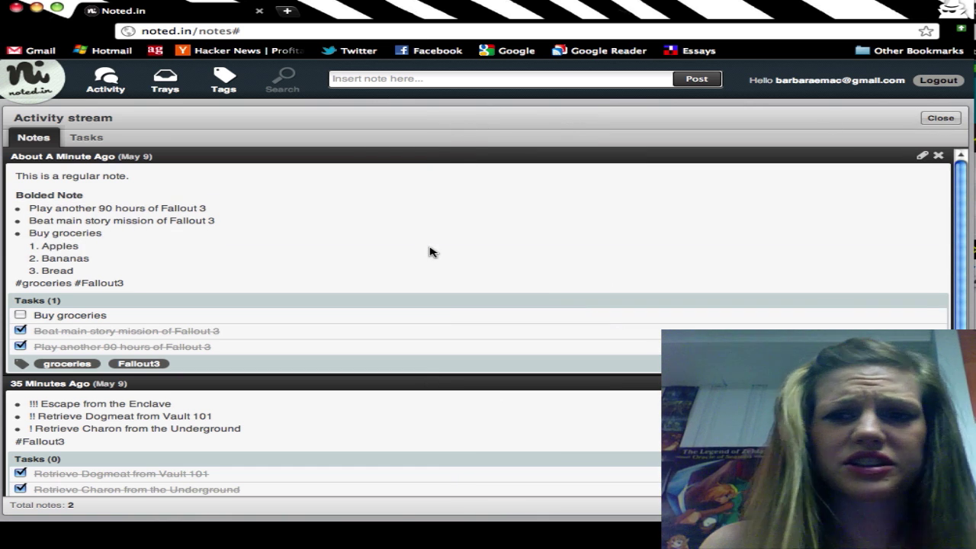
# Post a new note reading 'Type new notes'.
pyautogui.click(363, 77)
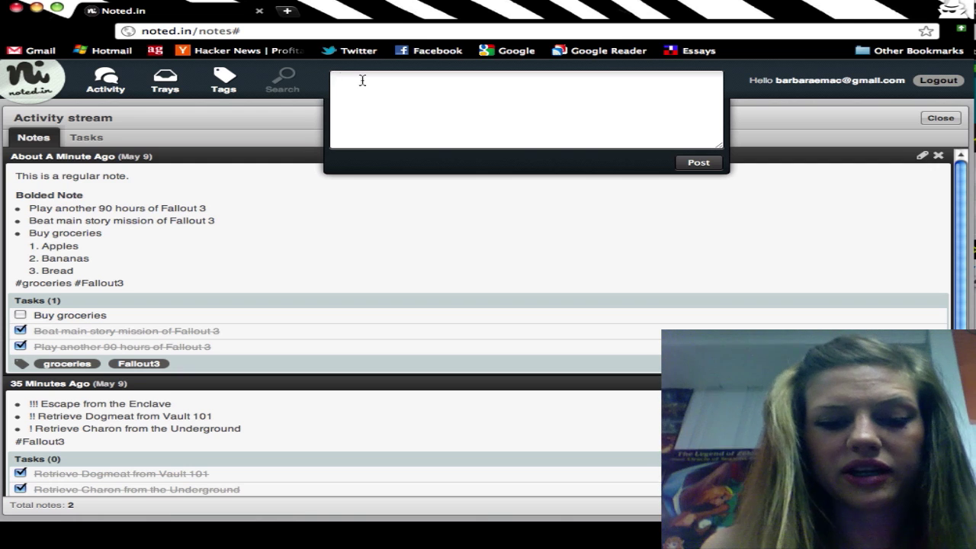
pyautogui.write('Type new notes')
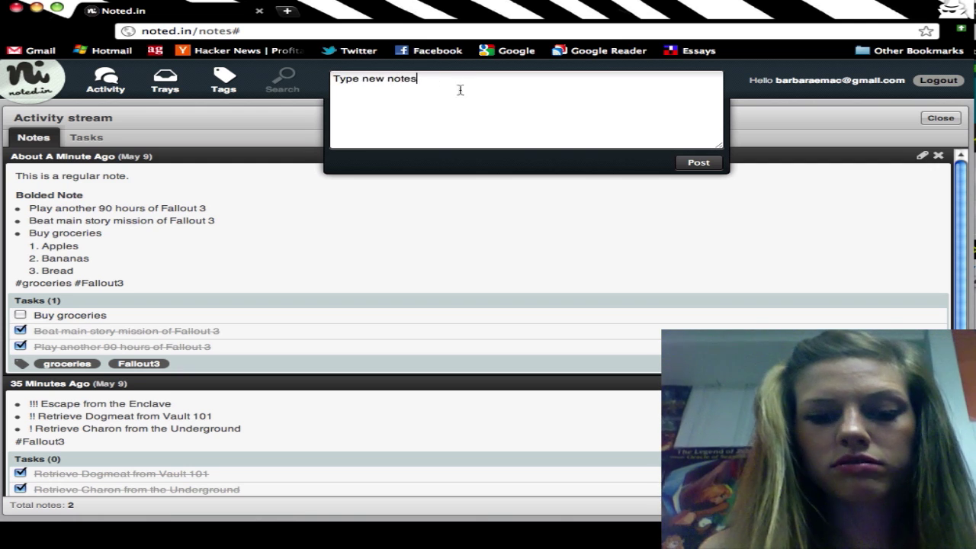
pyautogui.click(705, 162)
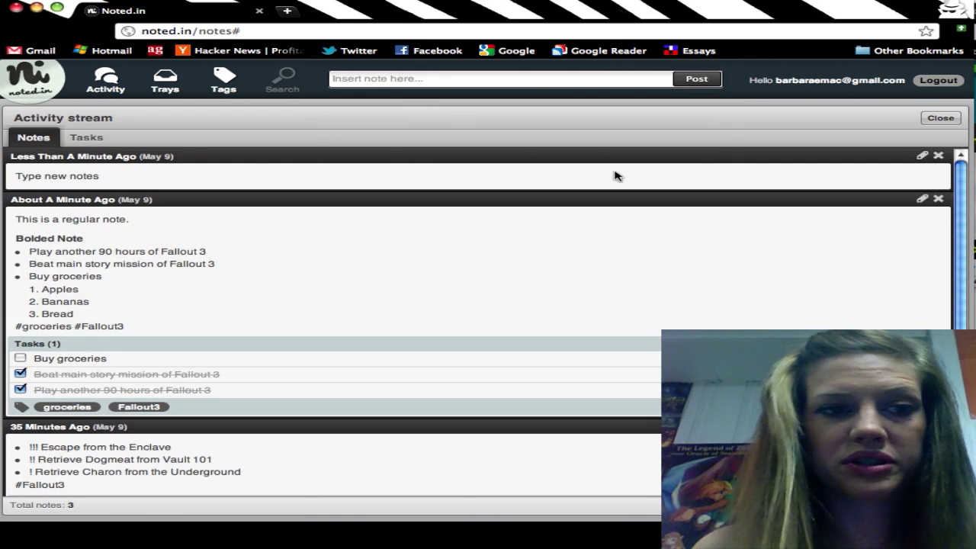
# Edit that note so its text becomes 'Type old note'.
pyautogui.click(921, 156)
pyautogui.click(422, 241)
pyautogui.press('BackSpace')
pyautogui.press('BackSpace')
pyautogui.press('BackSpace')
pyautogui.press('BackSpace')
pyautogui.press('BackSpace')
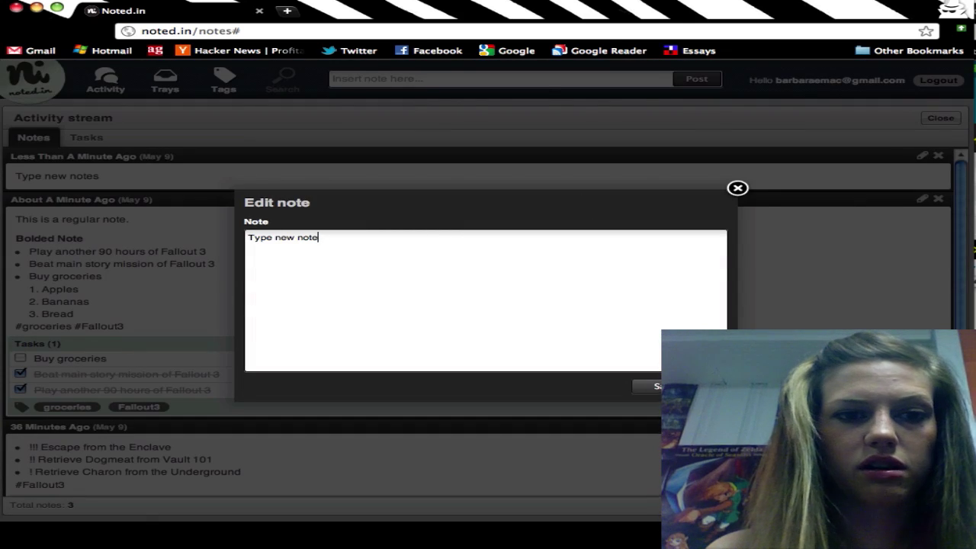
pyautogui.press('BackSpace')
pyautogui.write('old')
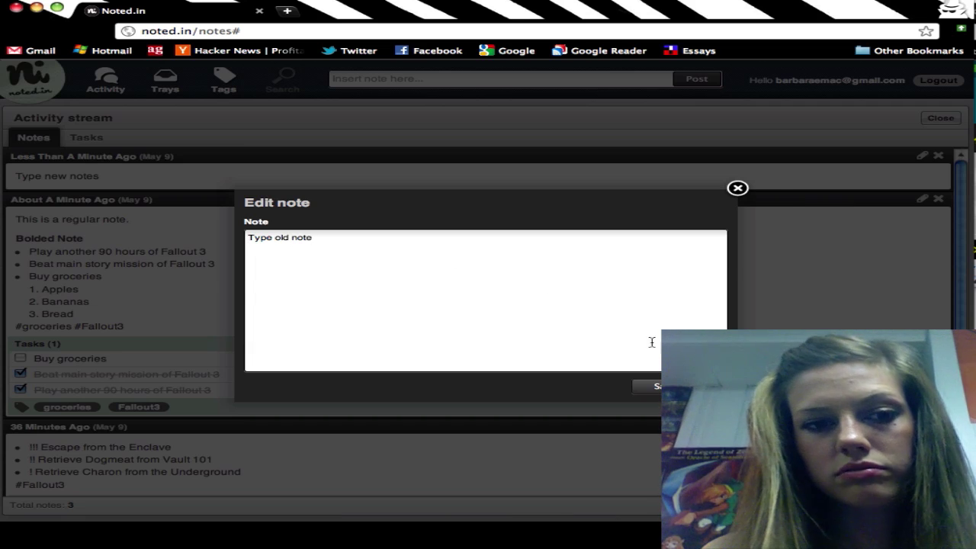
# Save the edited note, then delete the 'Type old note' note.
pyautogui.click(646, 387)
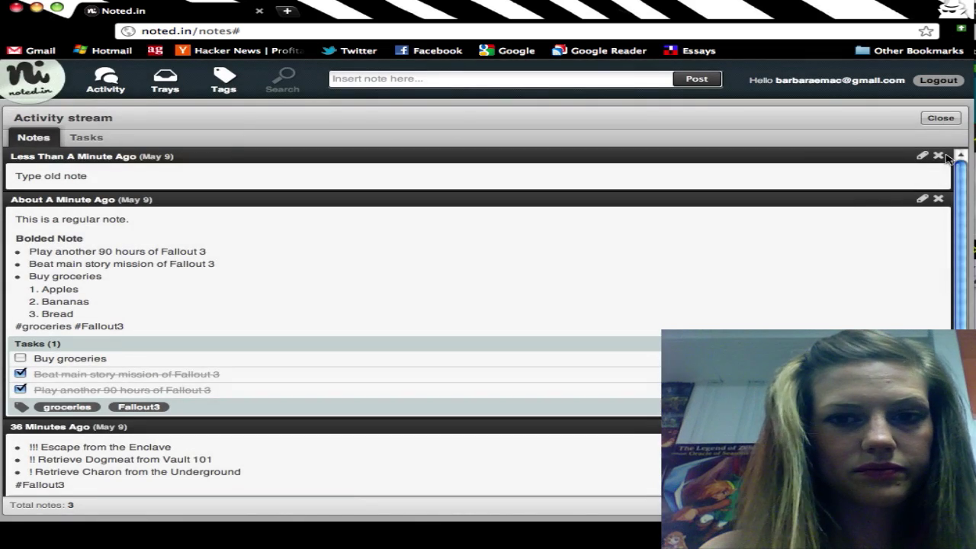
pyautogui.click(937, 155)
pyautogui.click(764, 186)
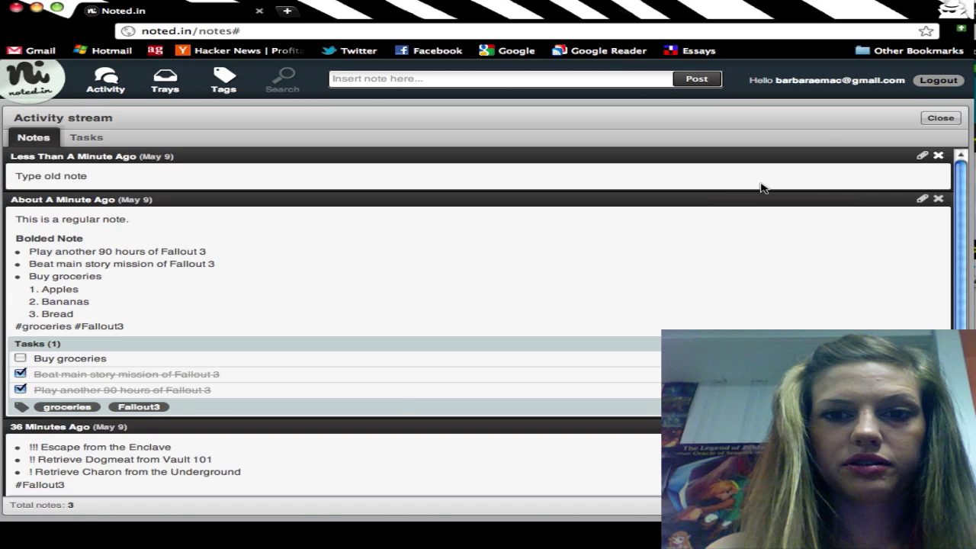
# In the Tasks view, untick the completed grocery-note and Fallout3 tasks to reopen them.
pyautogui.click(89, 138)
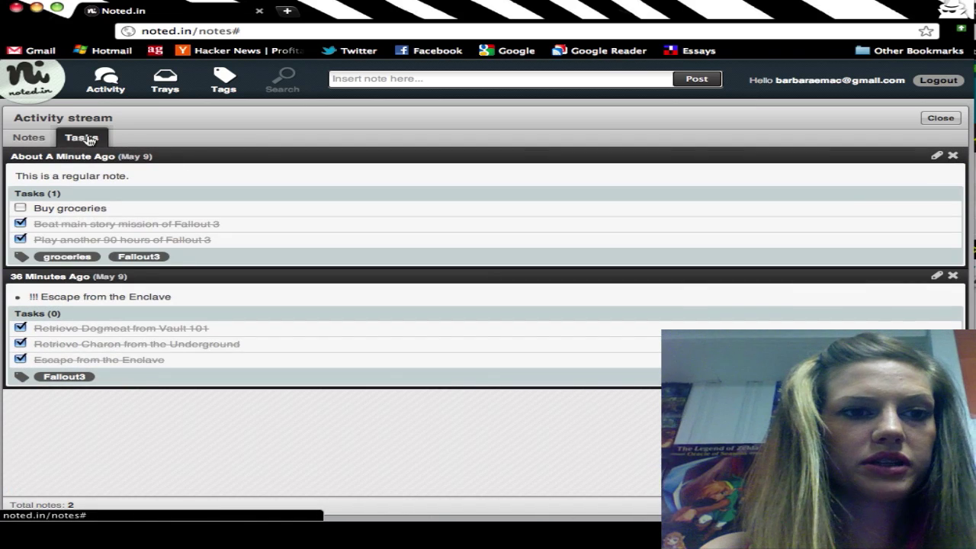
pyautogui.click(20, 224)
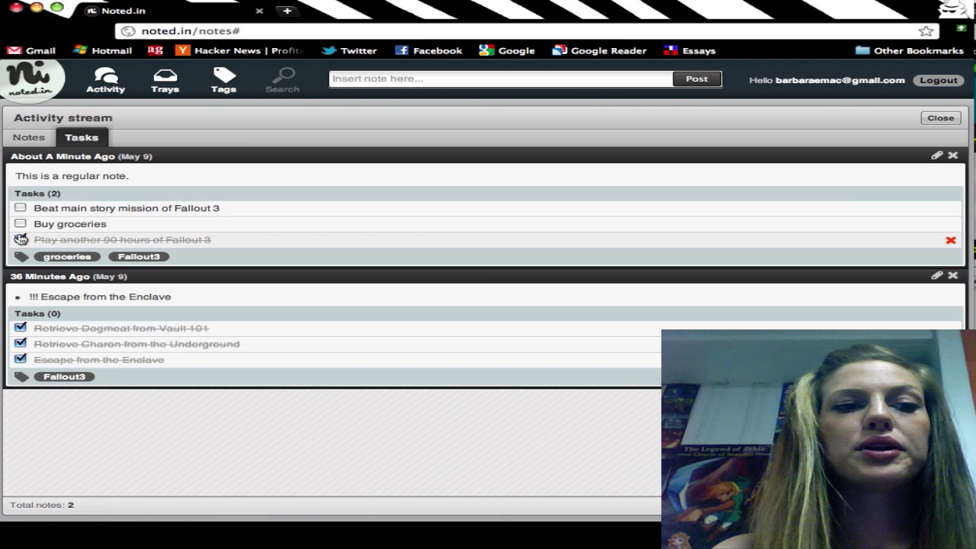
pyautogui.click(20, 239)
pyautogui.click(20, 328)
pyautogui.click(20, 344)
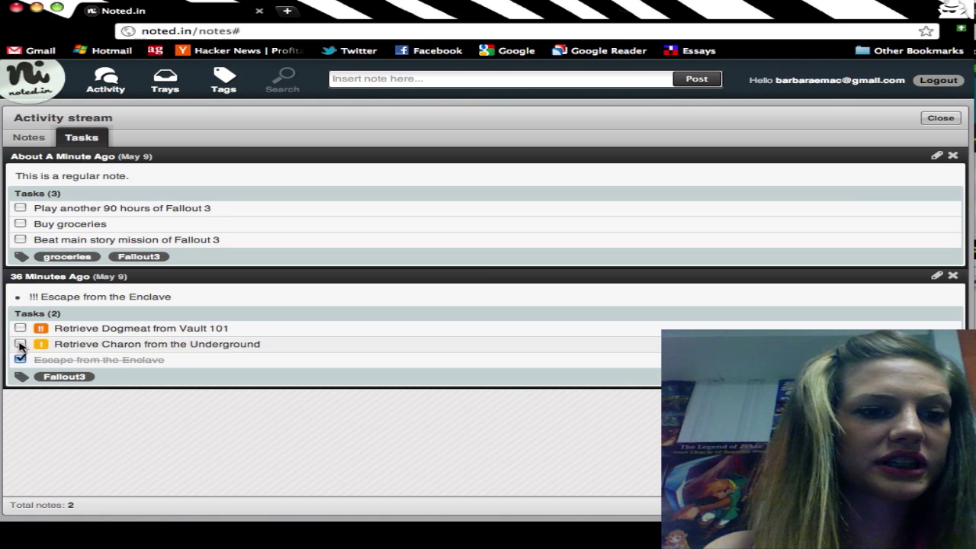
pyautogui.click(20, 359)
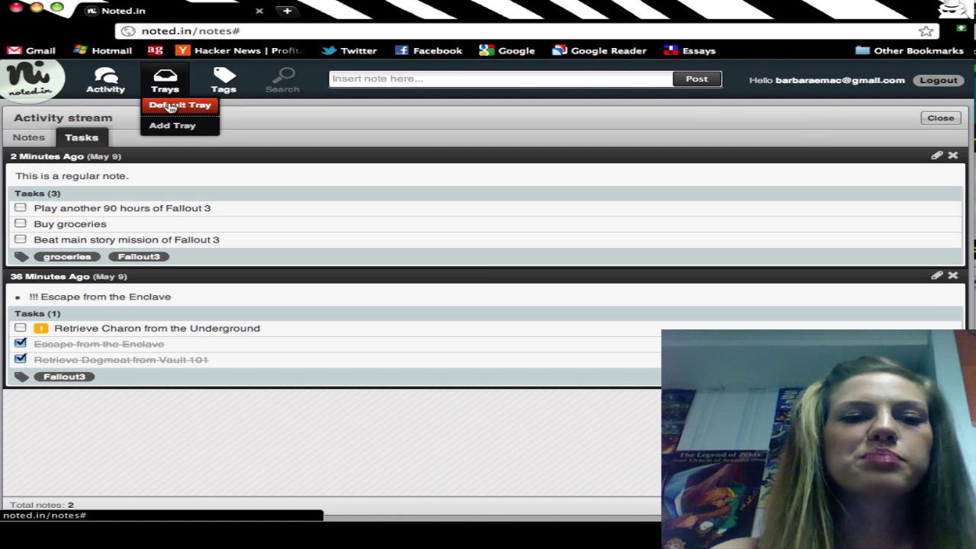
# Open Trays > Default Tray, toggle its Tasks and Notes tabs, and set the stream to Notes.
pyautogui.click(171, 107)
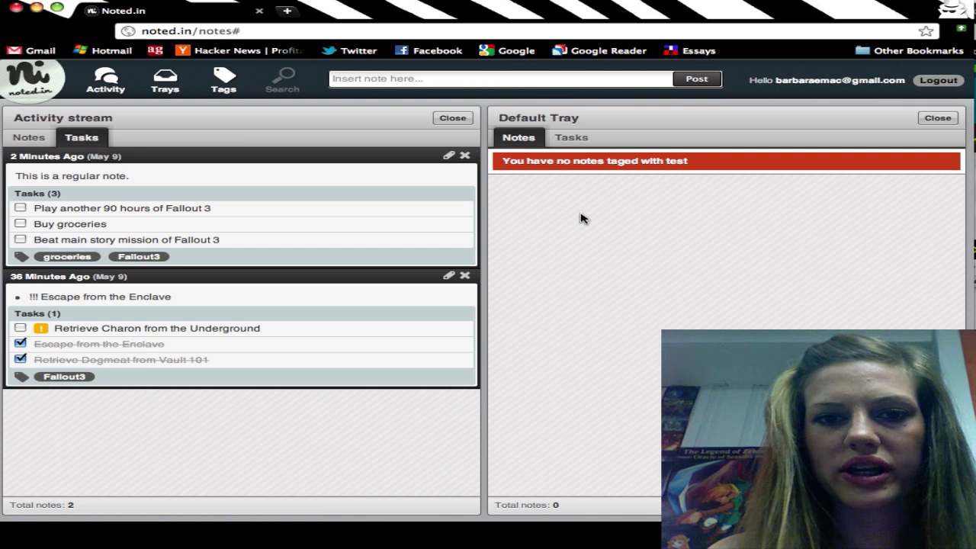
pyautogui.click(564, 139)
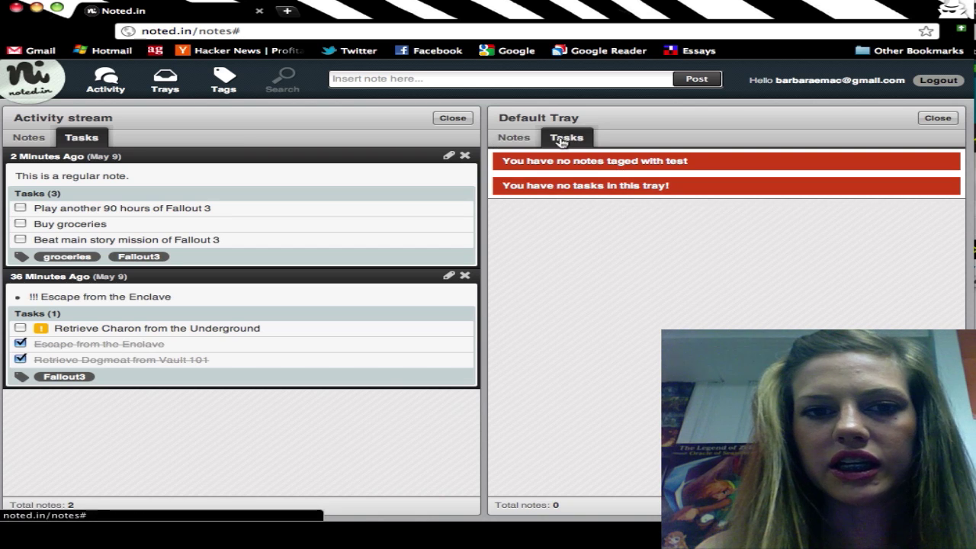
pyautogui.click(523, 142)
pyautogui.click(561, 142)
pyautogui.click(509, 143)
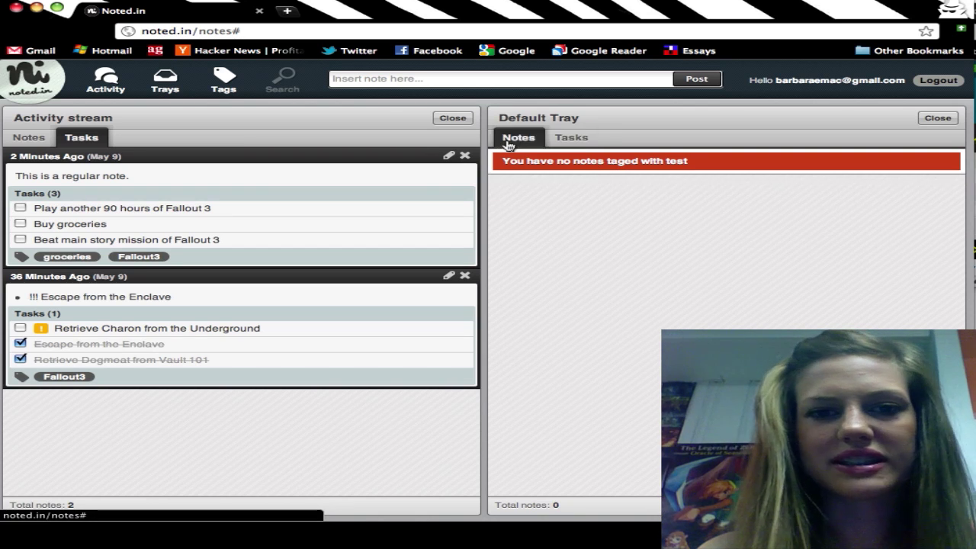
pyautogui.click(37, 139)
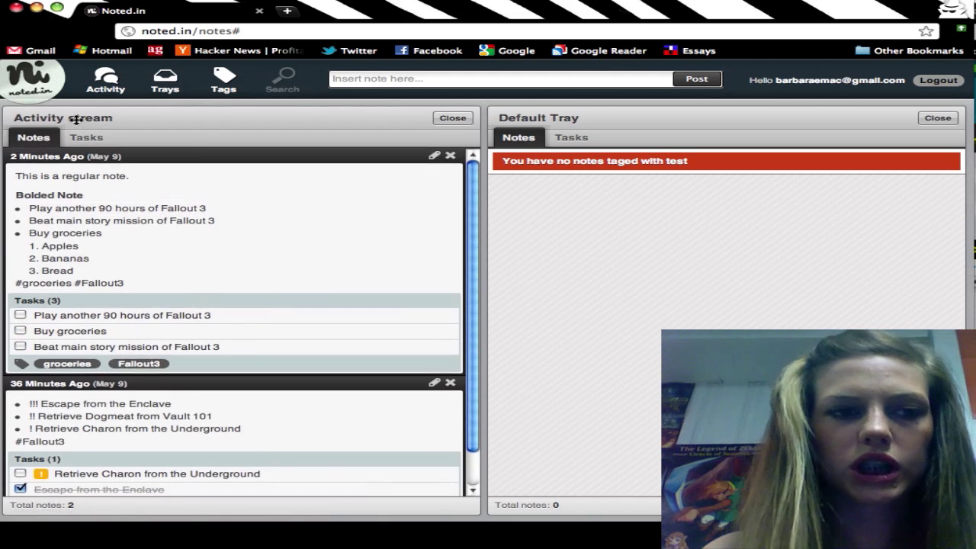